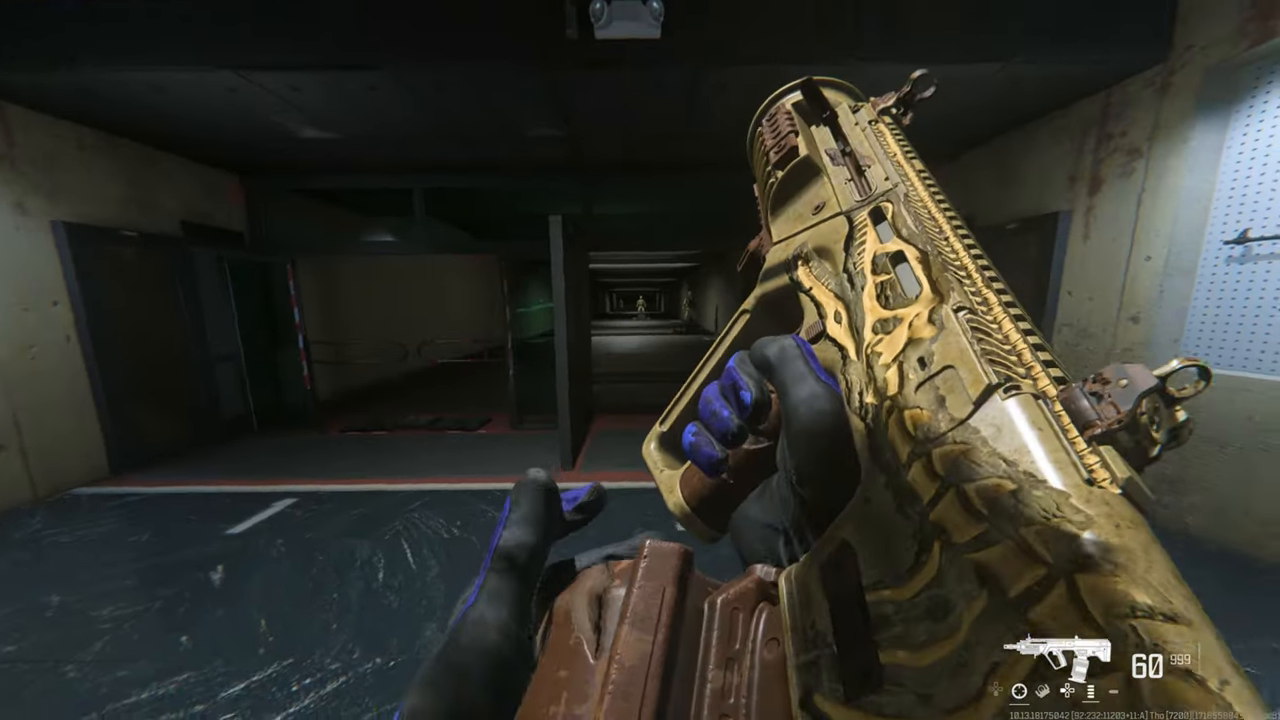
# Switch to the scoped rifle, then preview the Kastov 545 FIN and Tempus Torrent CULMINATION blueprints
pyautogui.press('2')
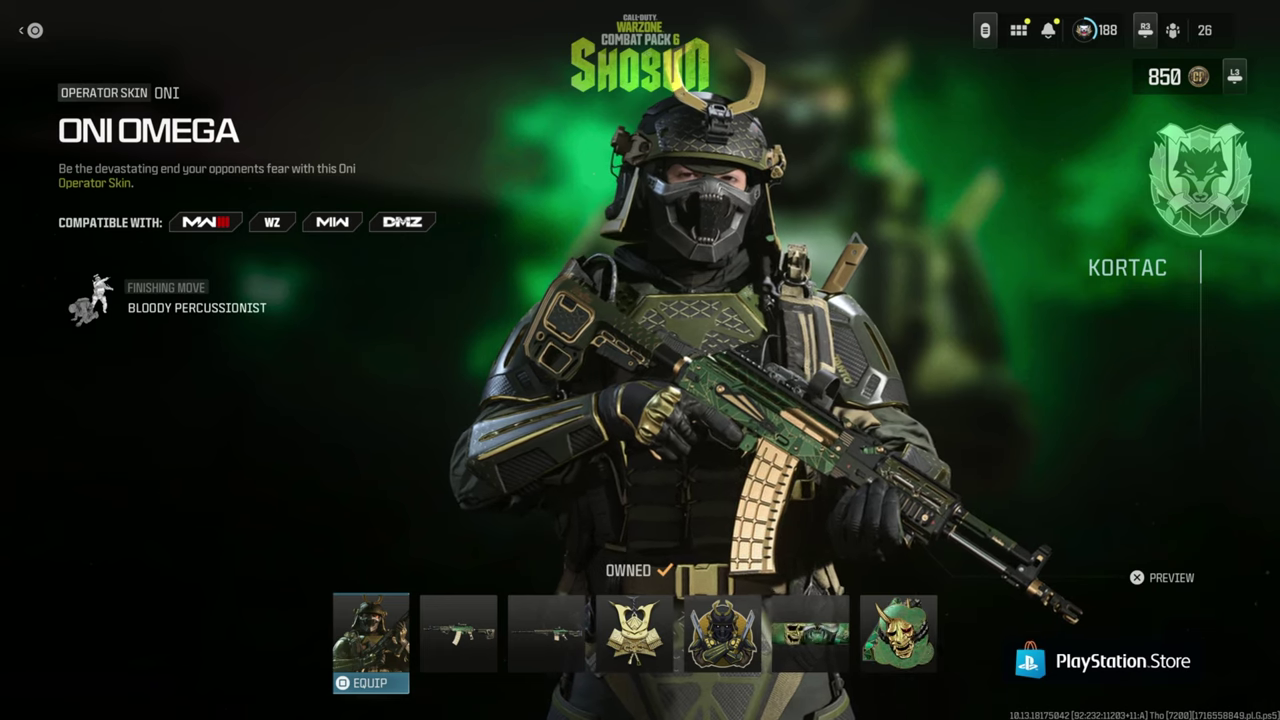
pyautogui.press('Right')
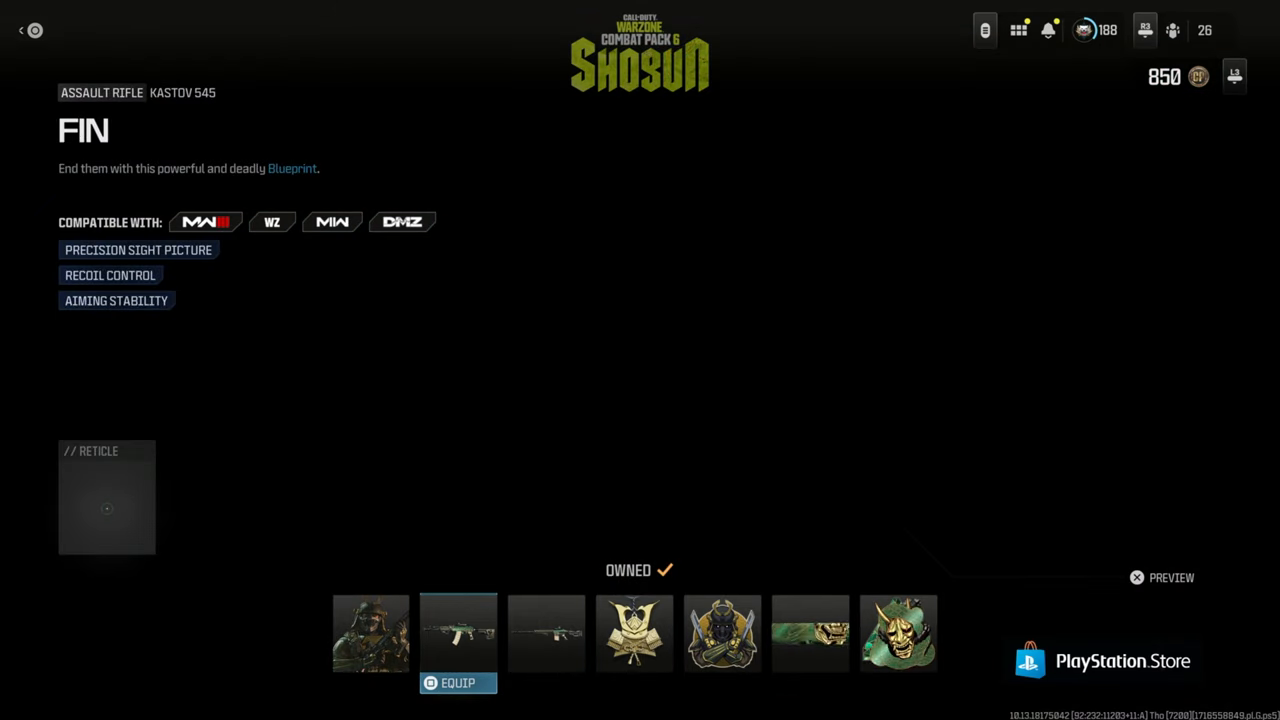
pyautogui.press('Right')
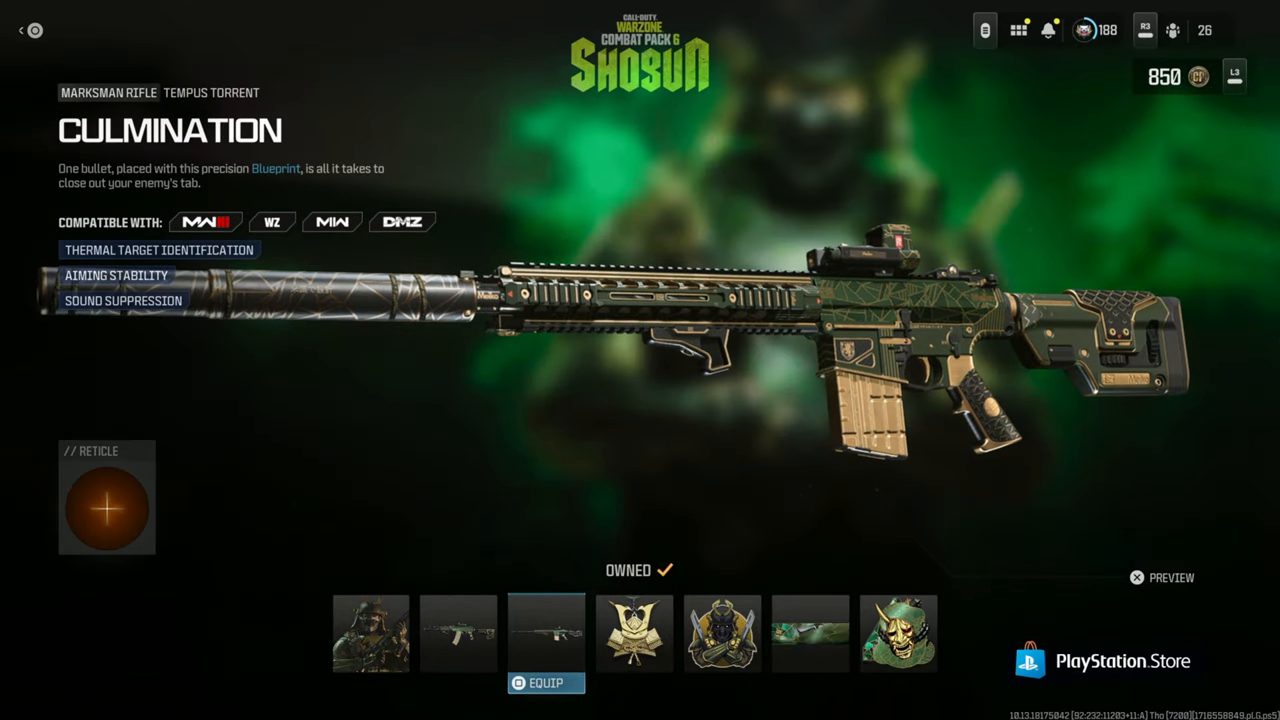
pyautogui.press('Left')
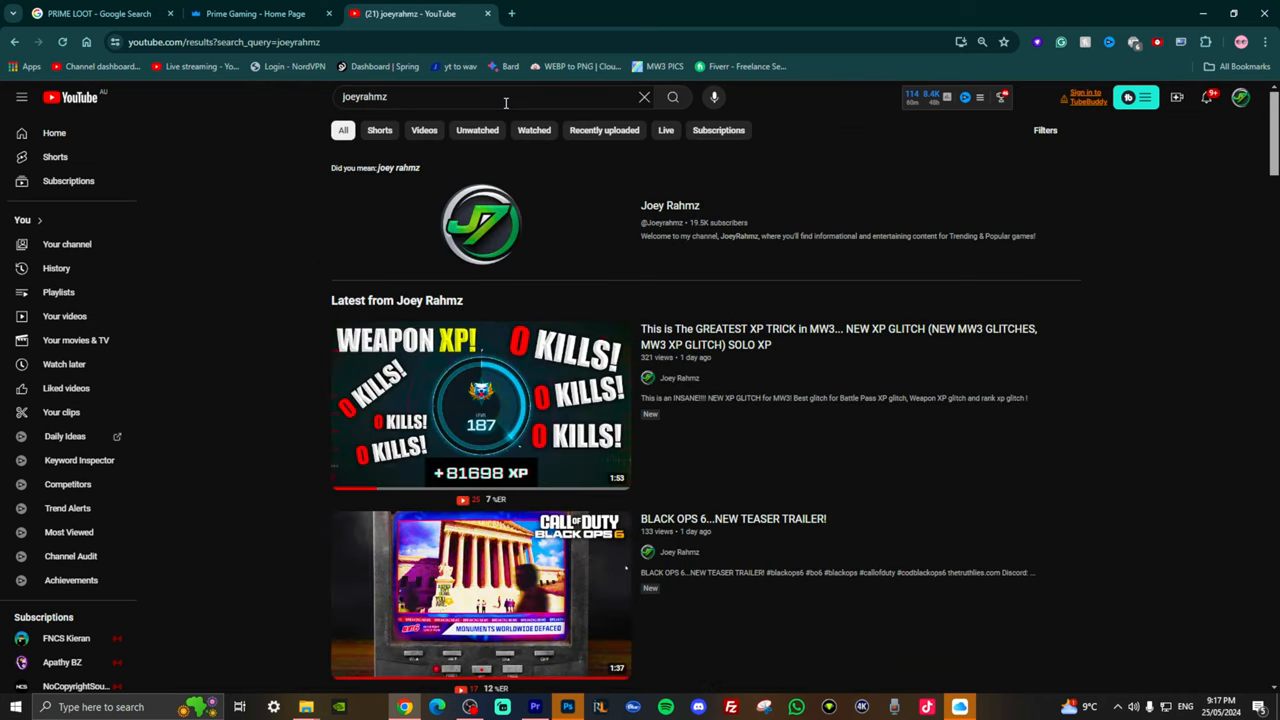
# Go to the Joey Rahmz channel page and pause its featured video
pyautogui.click(670, 205)
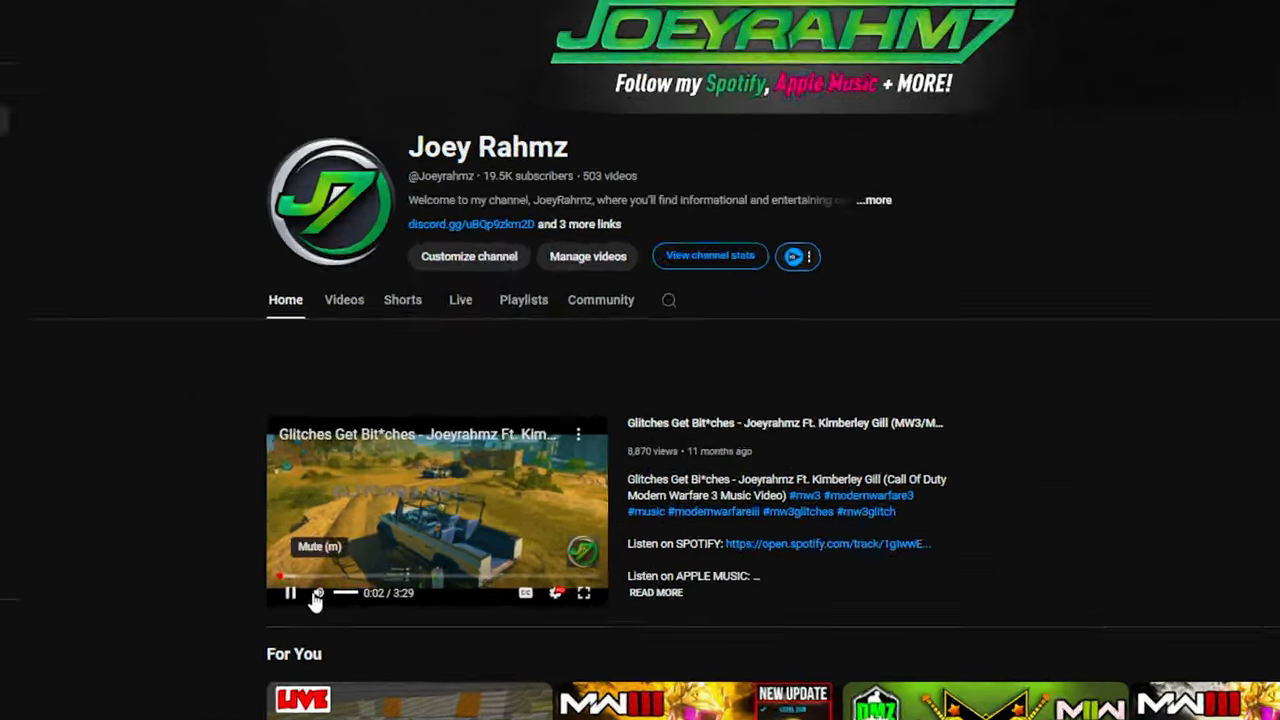
pyautogui.click(279, 593)
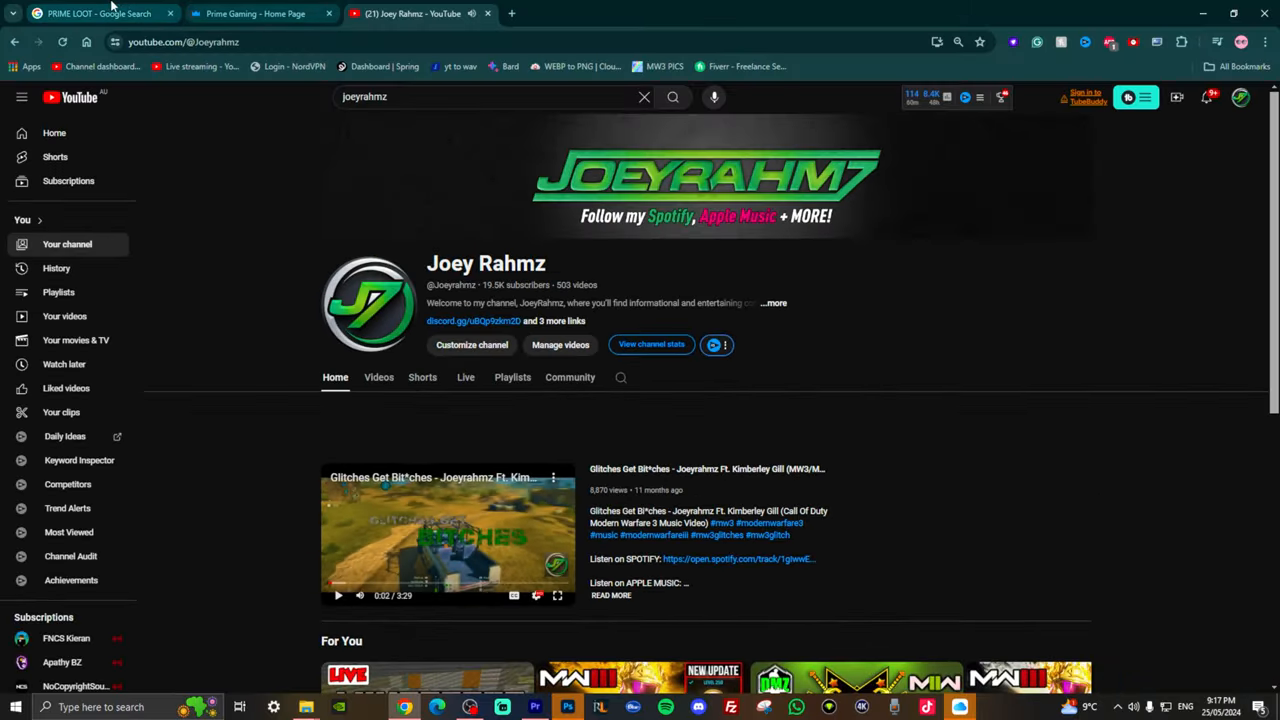
# Reach Prime Gaming from the PRIME LOOT results and search it for 'call of duty'
pyautogui.click(100, 13)
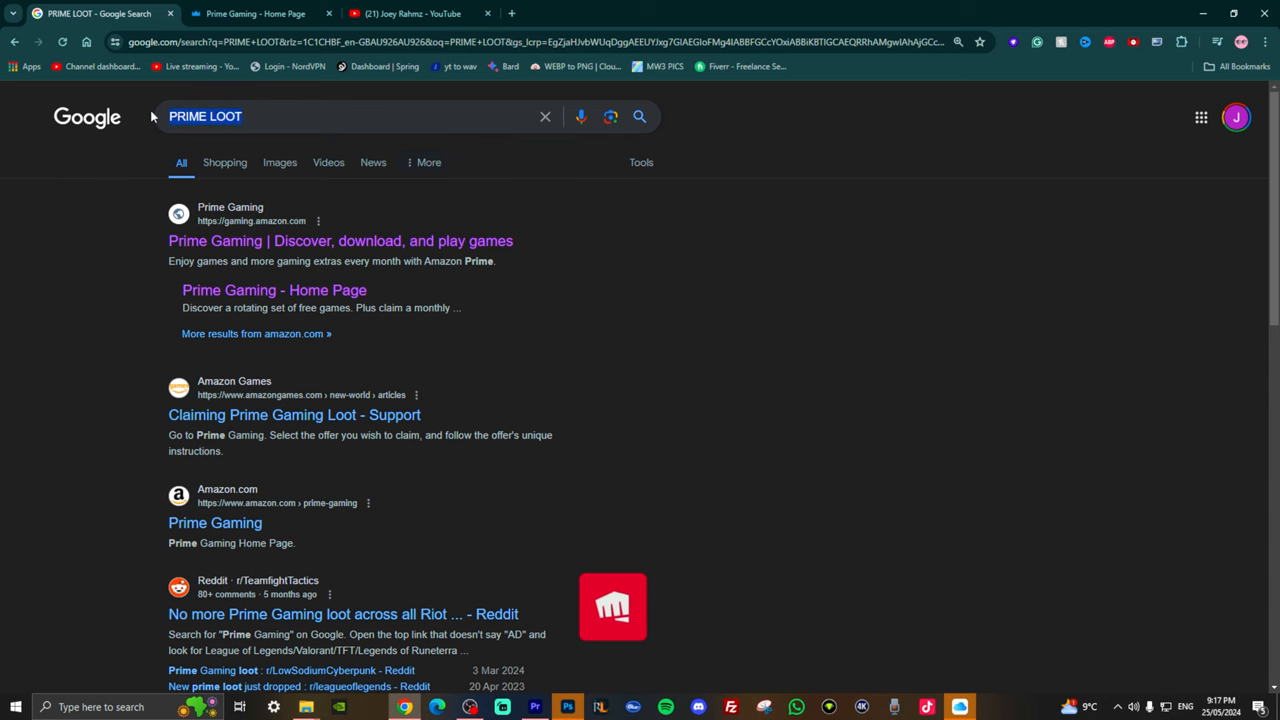
pyautogui.click(240, 240)
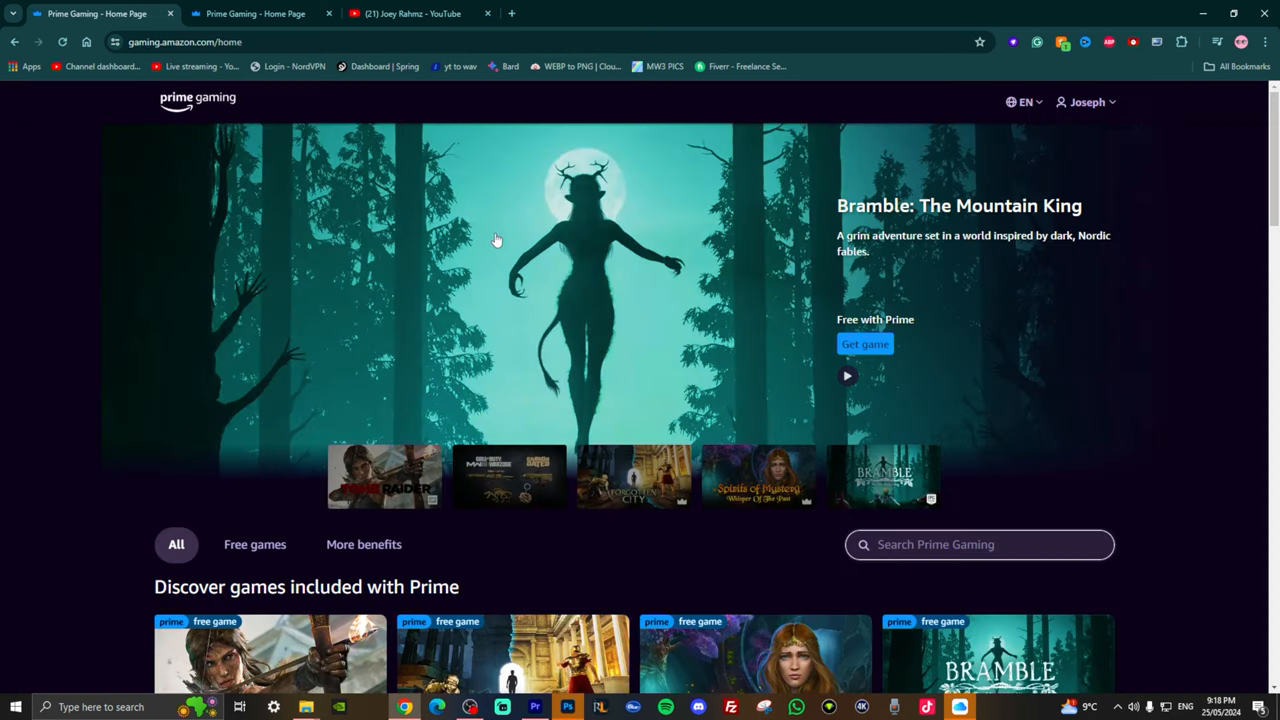
pyautogui.scroll(-2, 496, 238)
pyautogui.write('call of duty')
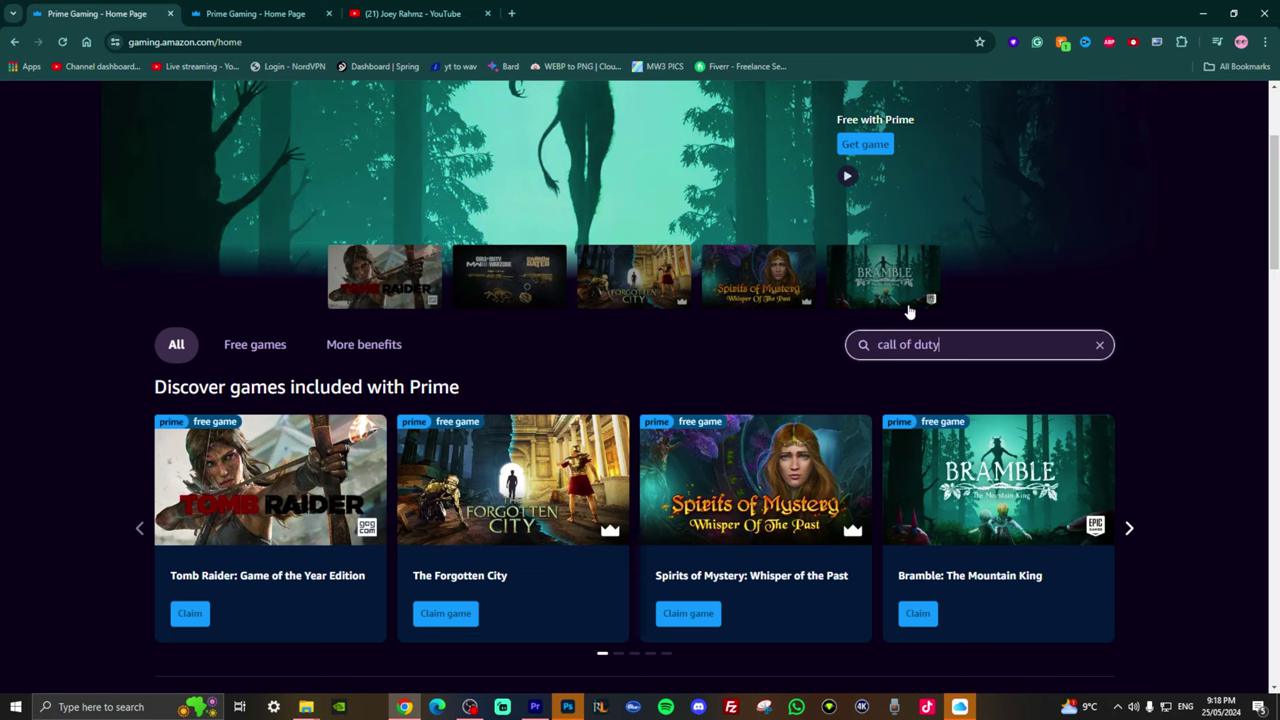
pyautogui.press('Return')
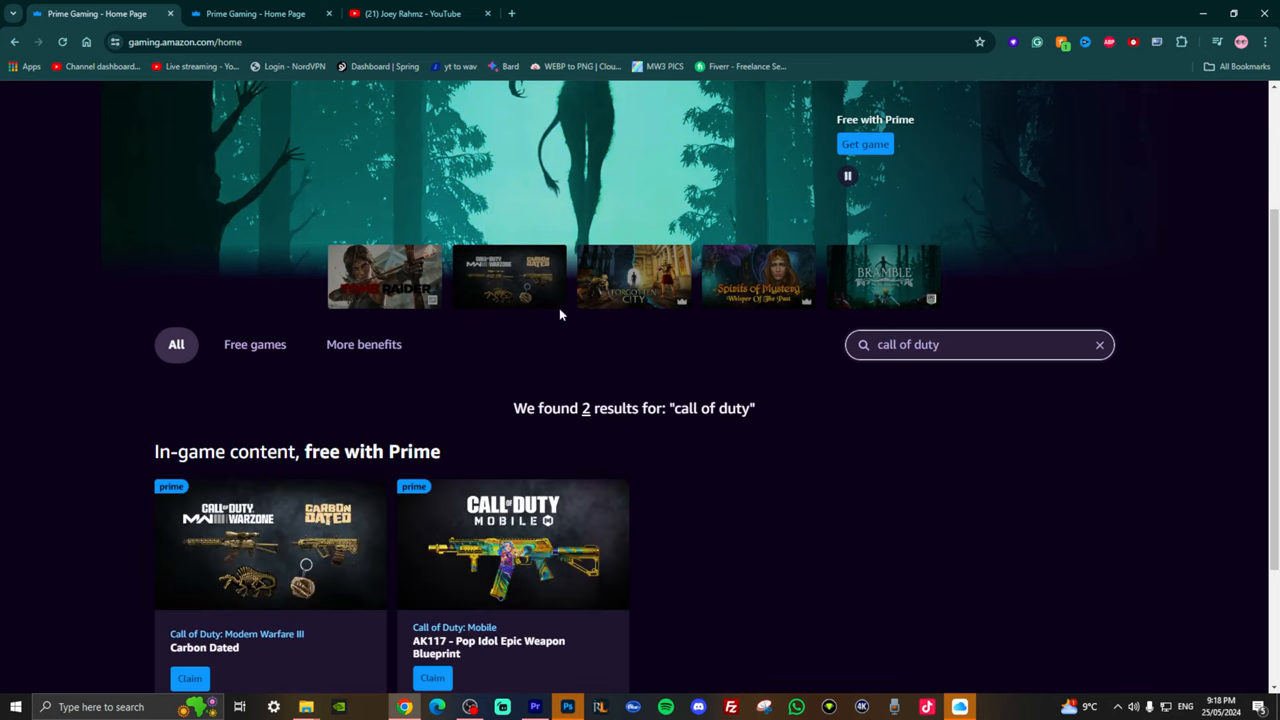
pyautogui.scroll(-2, 562, 317)
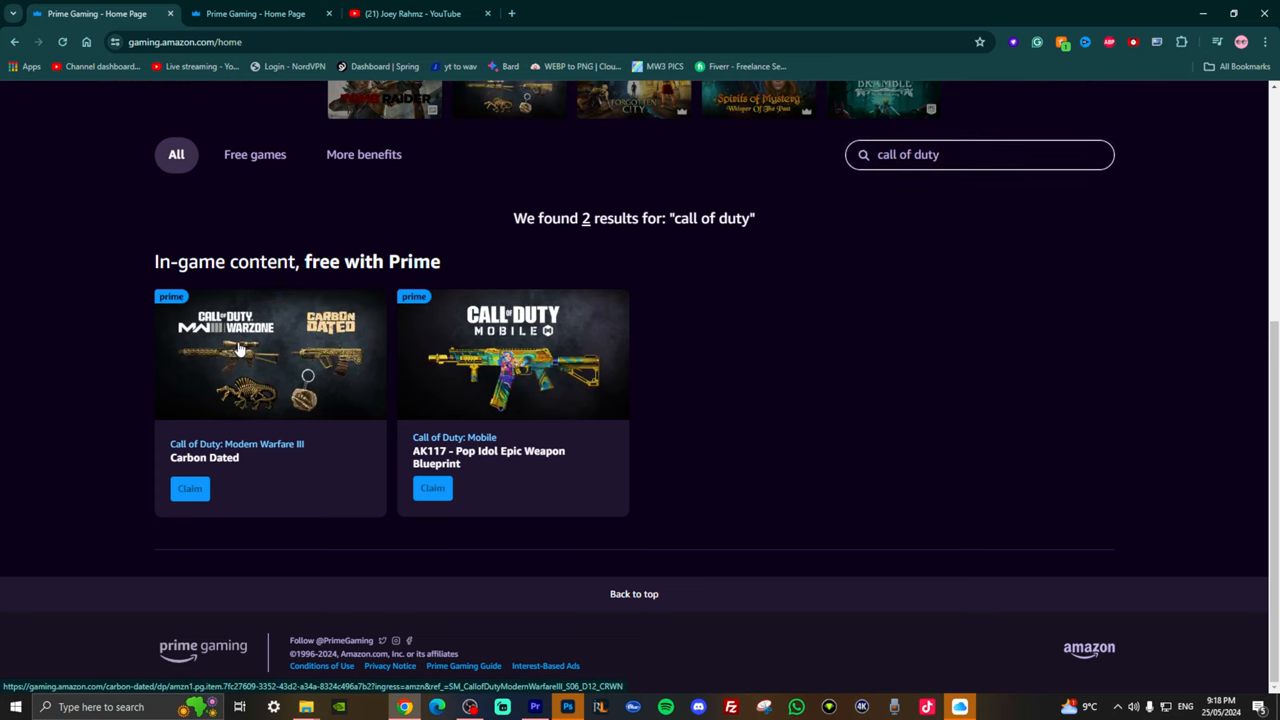
# Get the Carbon Dated in-game content, then return to the call of duty search results
pyautogui.click(260, 13)
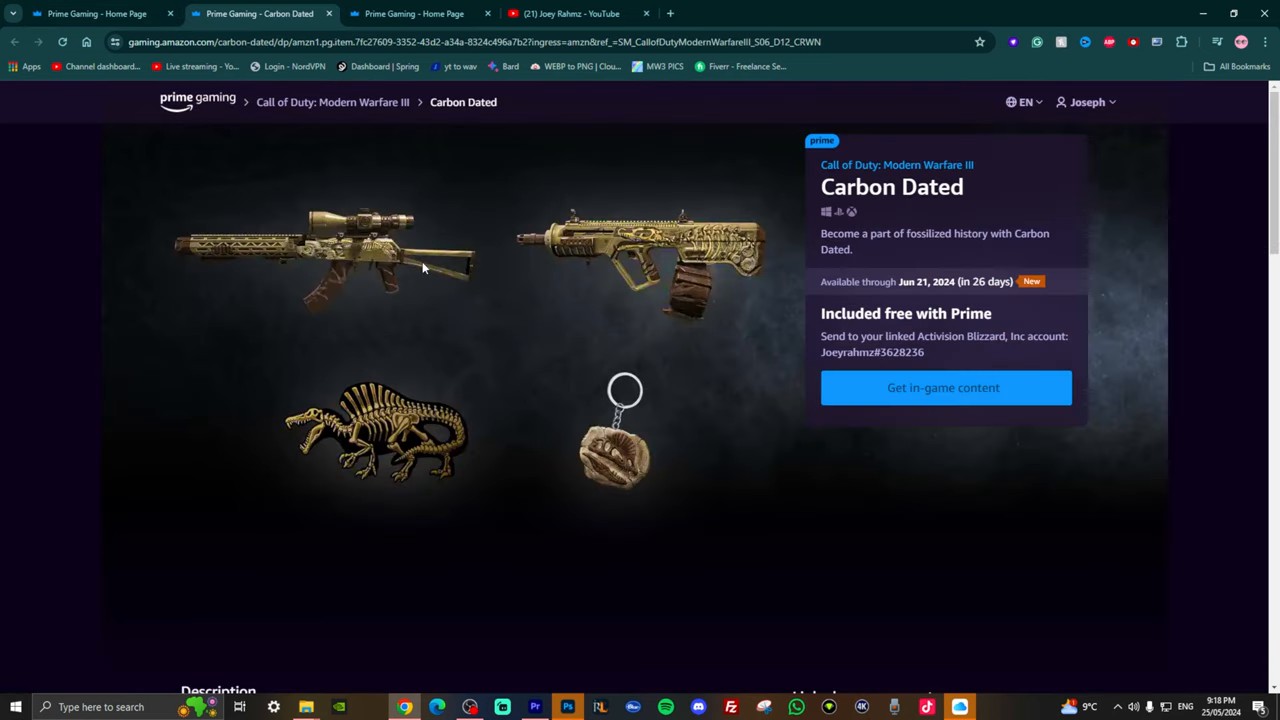
pyautogui.click(900, 386)
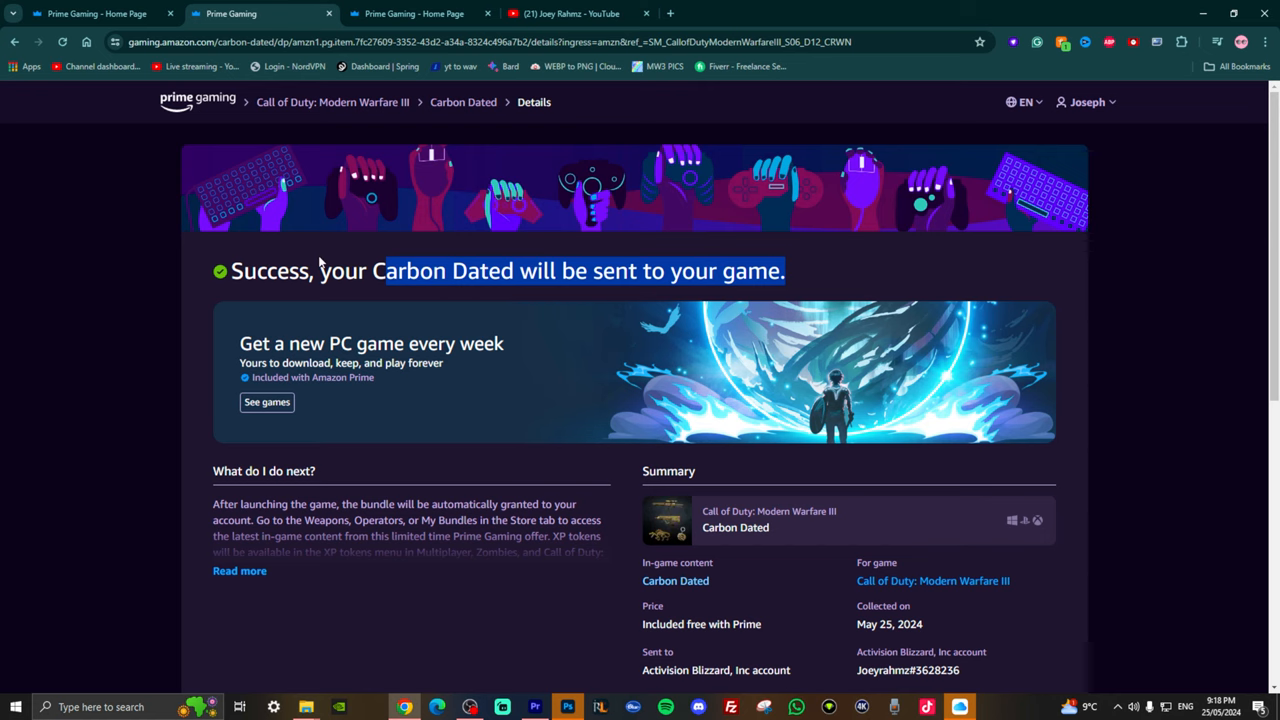
pyautogui.scroll(-2, 320, 262)
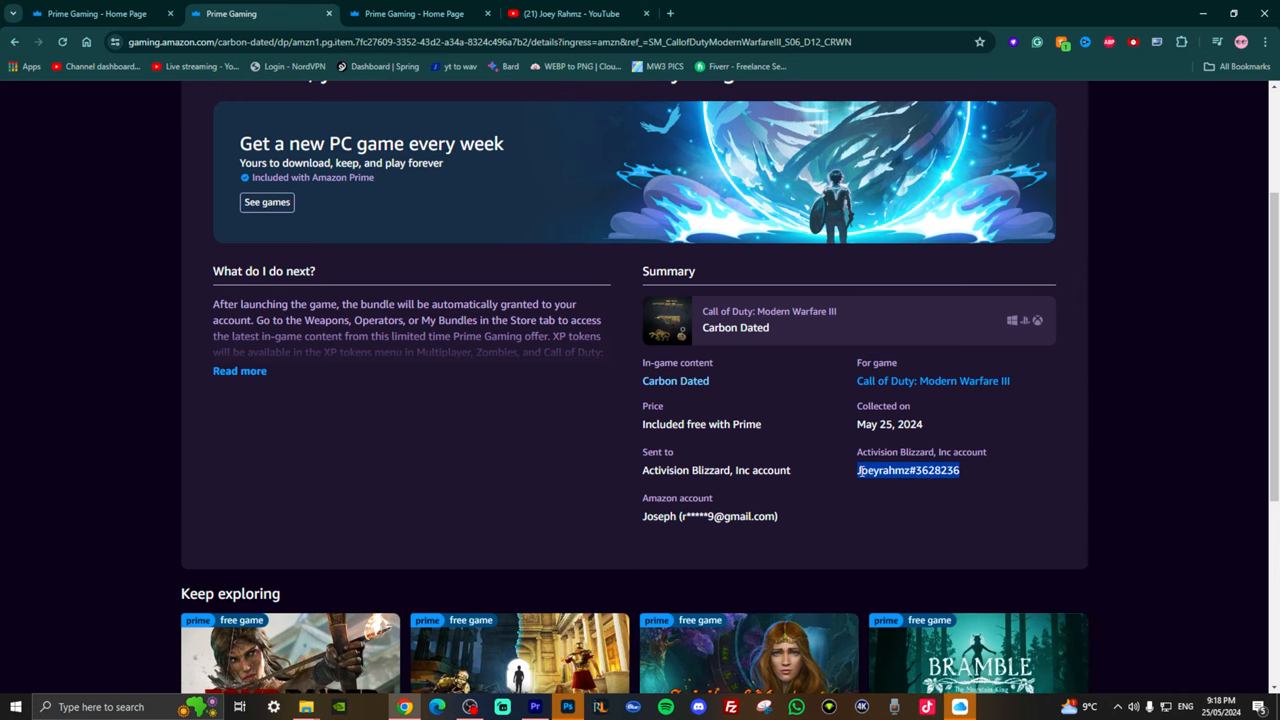
pyautogui.hotkey('ctrl', 'shift', 'Tab')
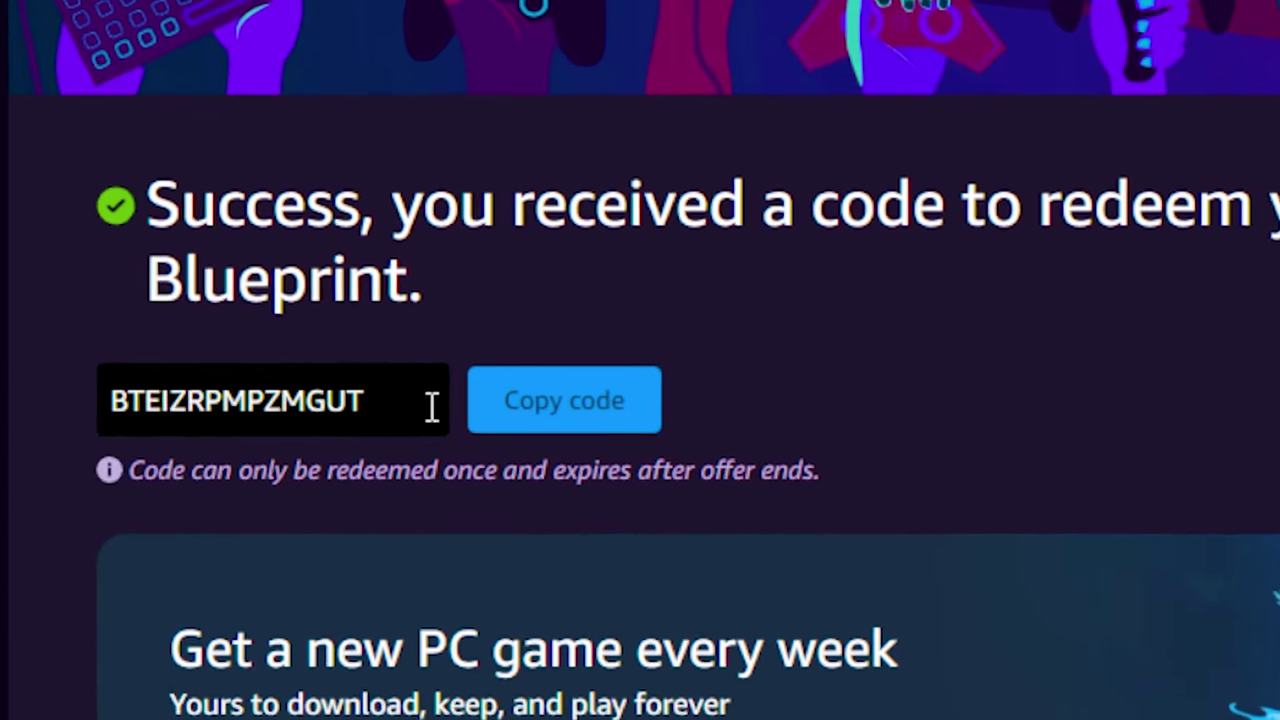
# Select and copy the AK117 Pop Idol blueprint redemption code from the success page
pyautogui.click(300, 275)
pyautogui.click(150, 230)
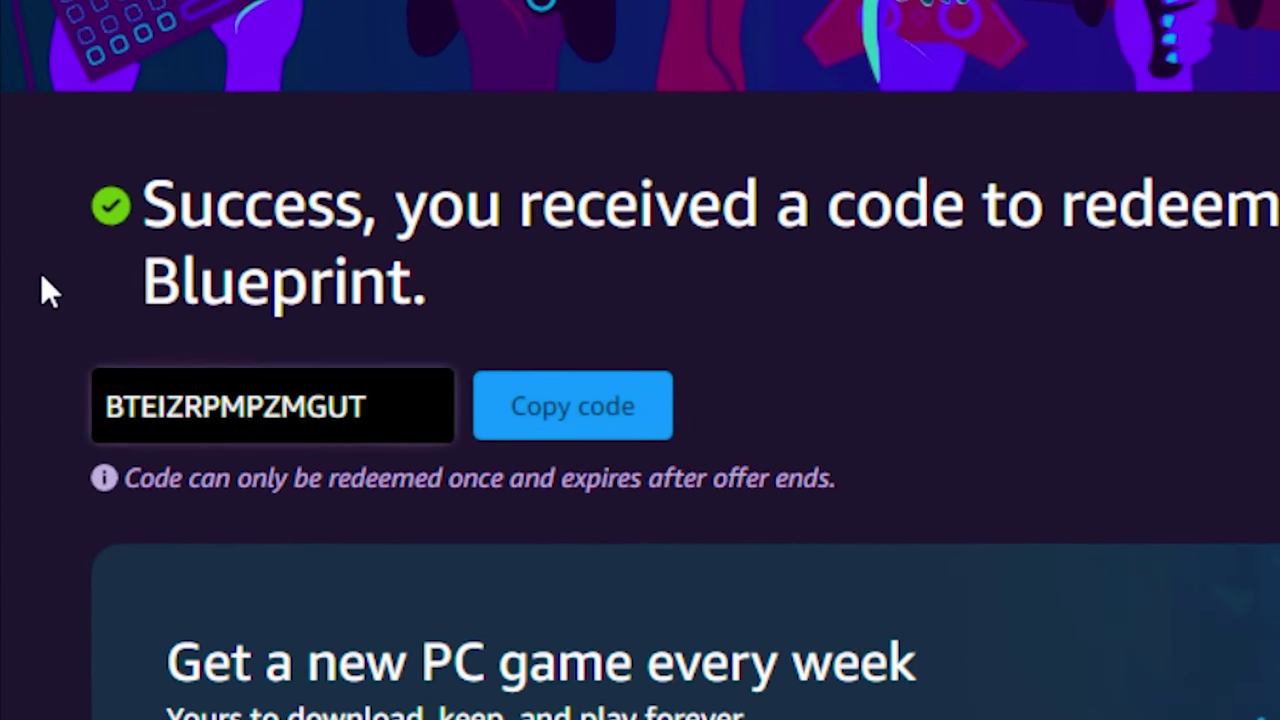
pyautogui.click(573, 404)
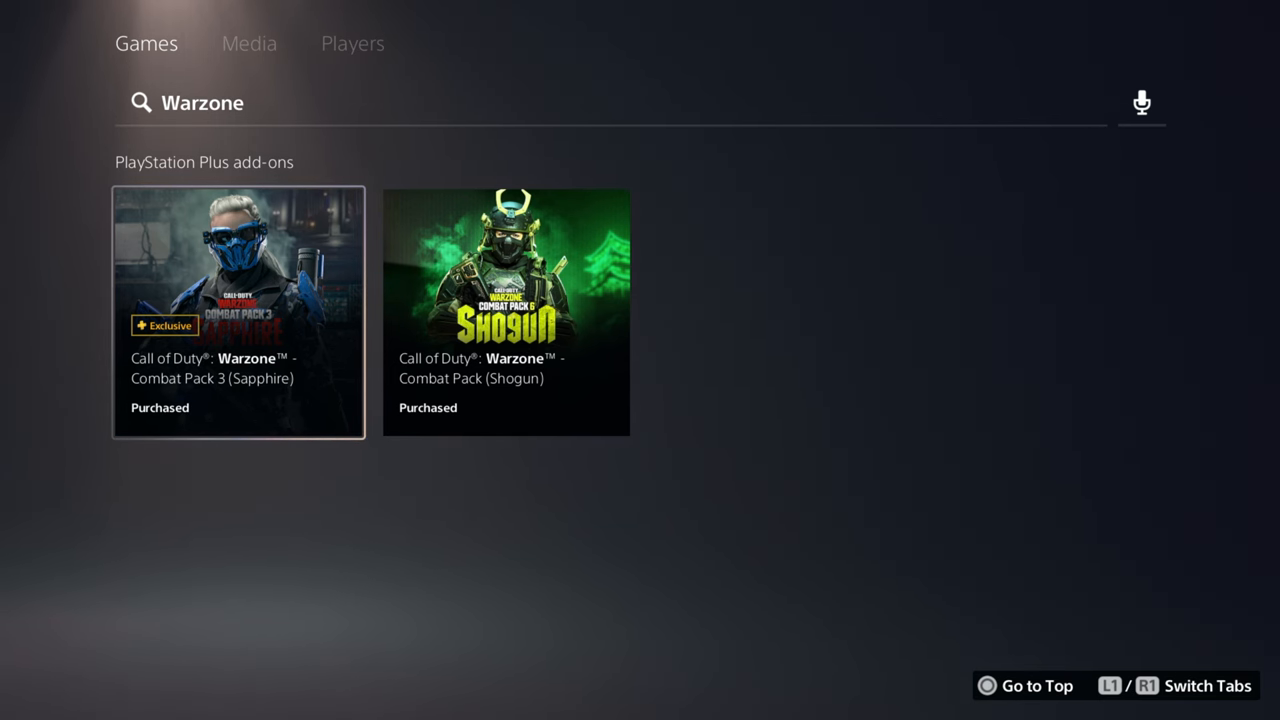
# View the Combat Pack 3 (Sapphire) details, go back, and move to Combat Pack (Shogun)
pyautogui.press('Return')
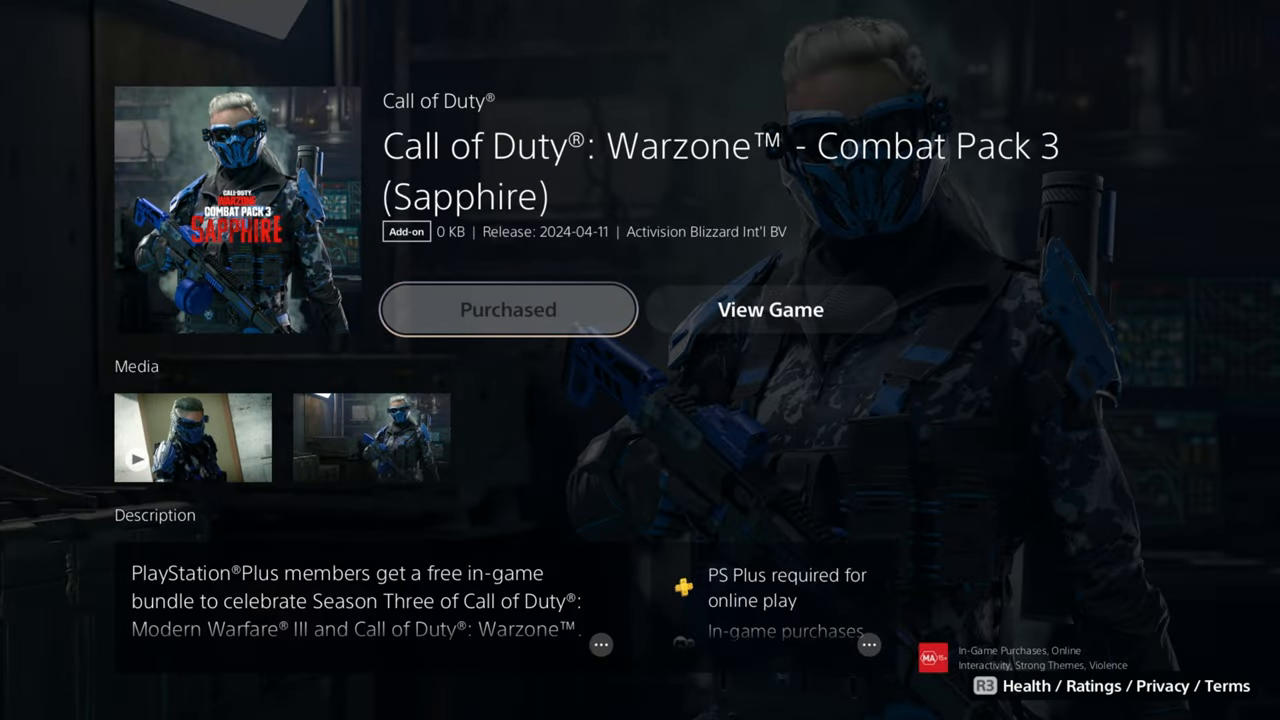
pyautogui.press('Escape')
pyautogui.press('Right')
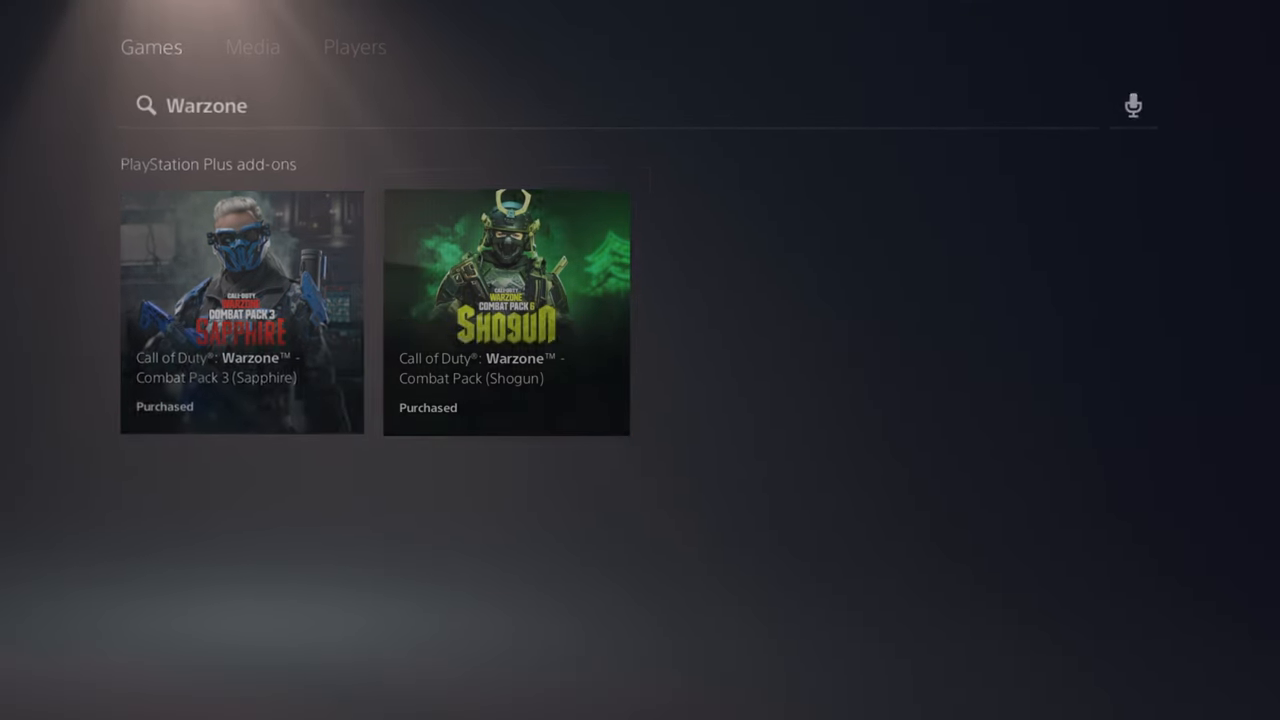
# View the Shogun pack details, then scroll My Bundles down through Carbon Dated, Sapphire and Shogun
pyautogui.press('Return')
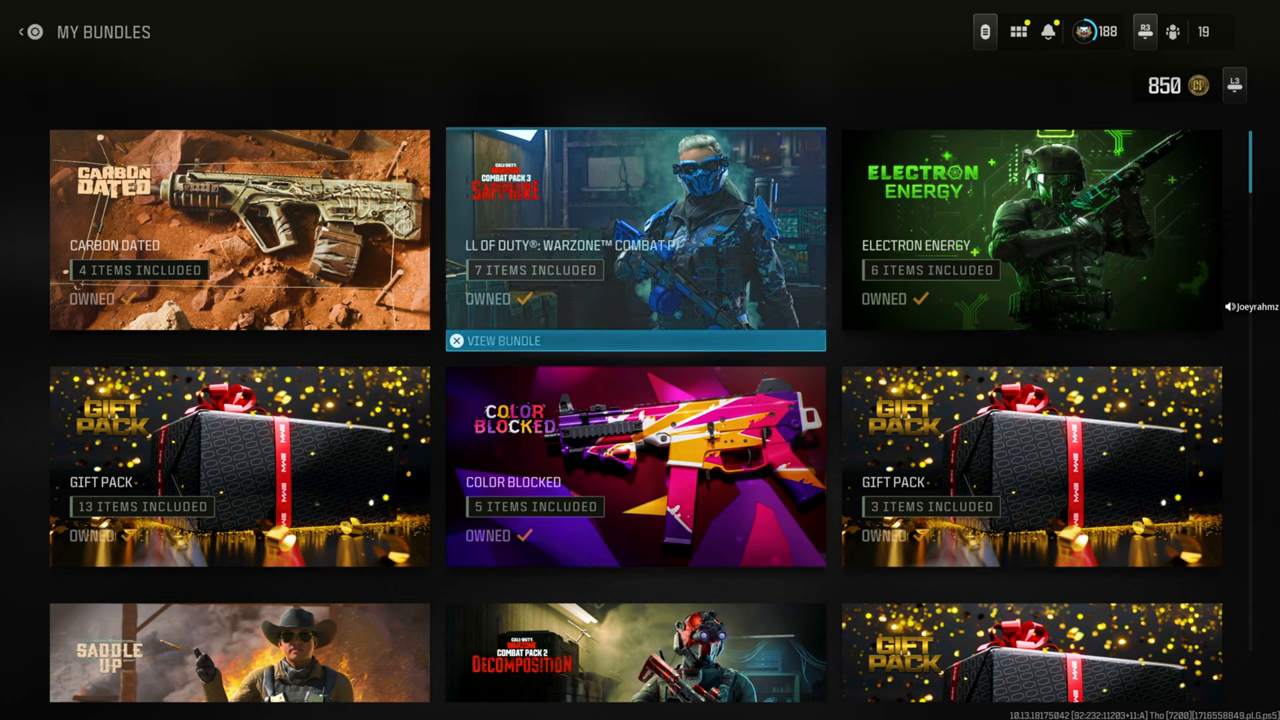
pyautogui.press('Down')
pyautogui.press('Down')
pyautogui.press('Left')
pyautogui.press('Right')
pyautogui.press('Down')
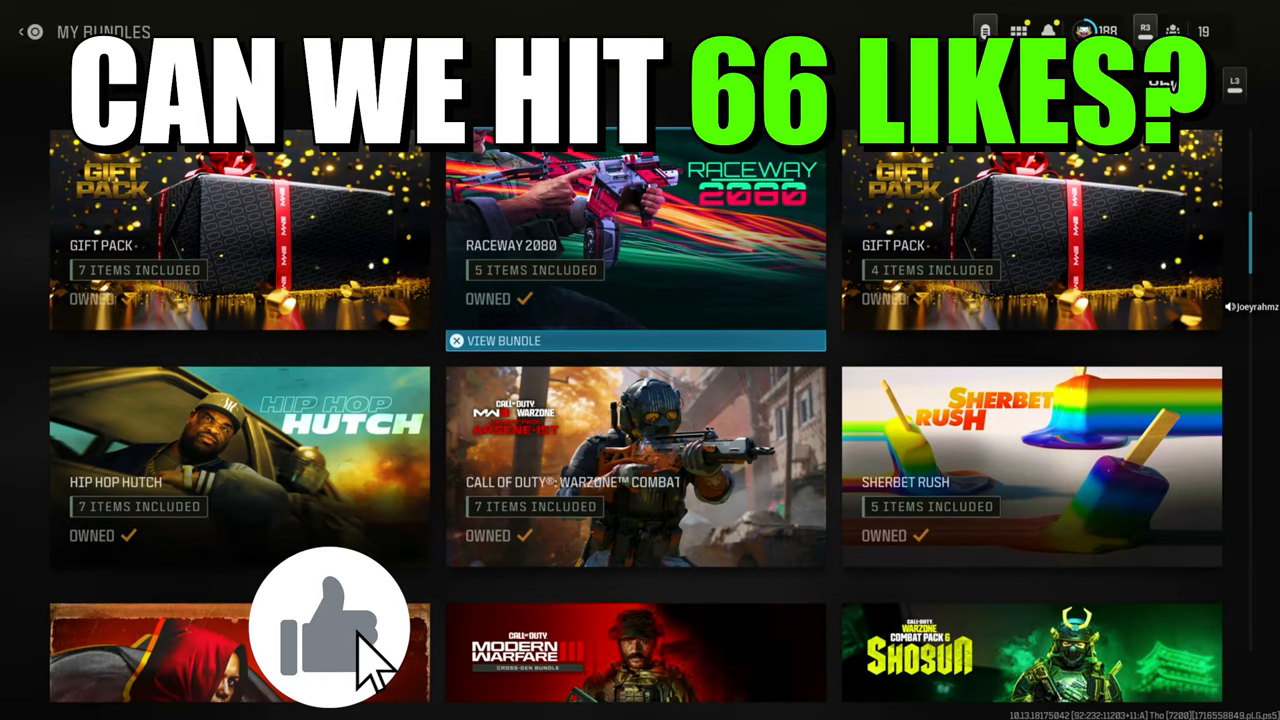